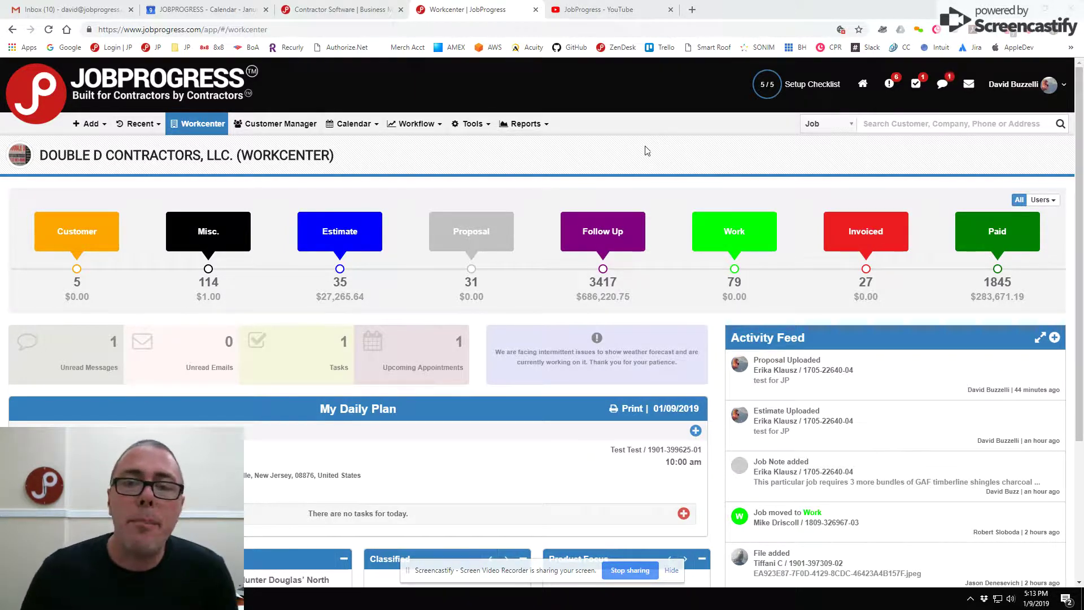
- Open the account menu from the user name at the top right of the Workcenter
click(1063, 86)
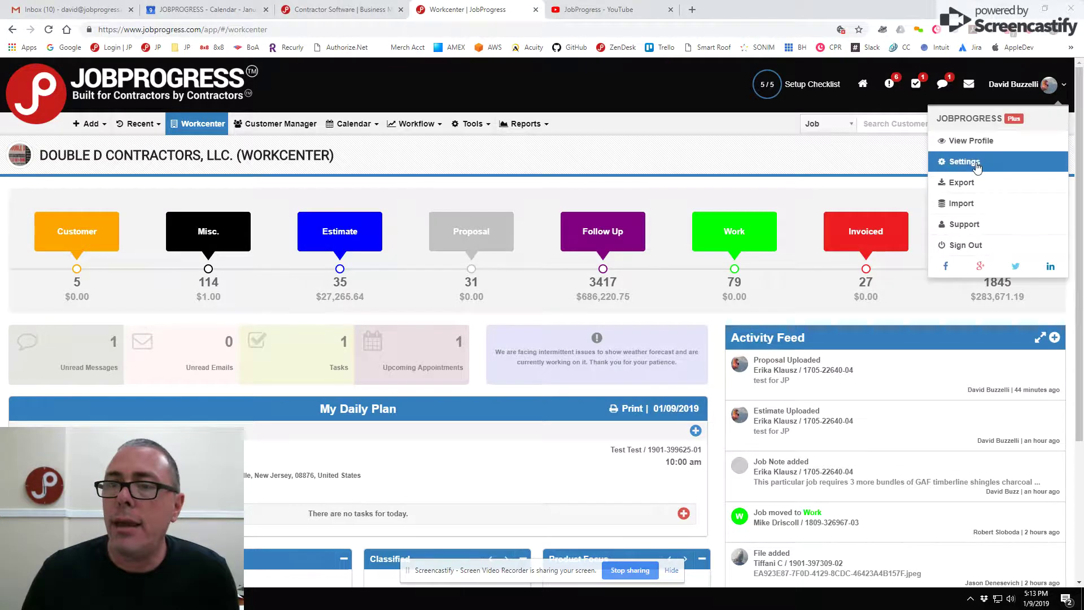
- Go to company Settings and navigate the sidebar to the Macros list
click(978, 166)
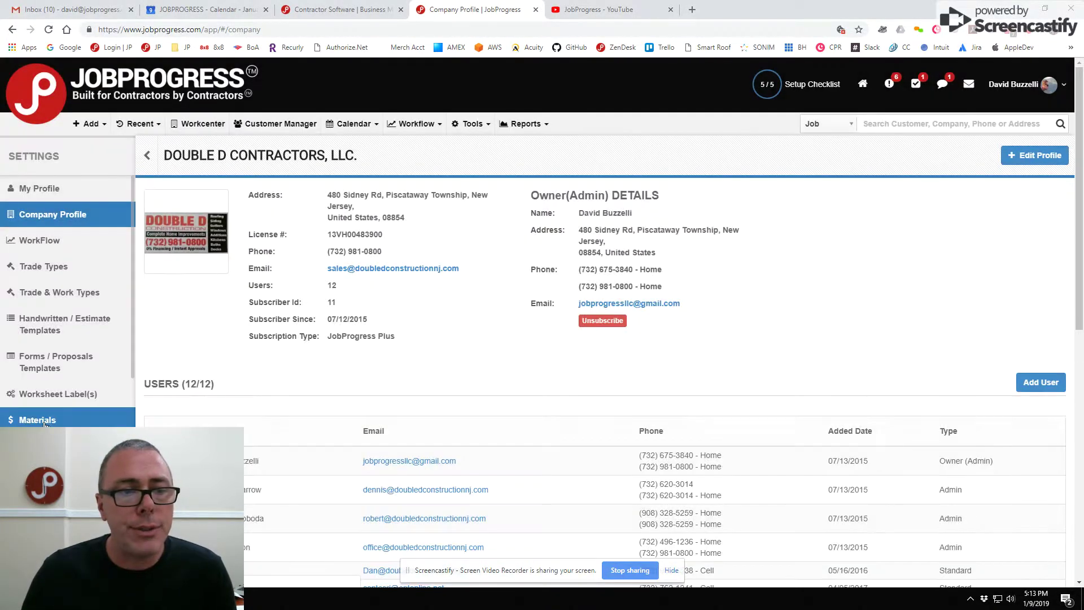
click(37, 419)
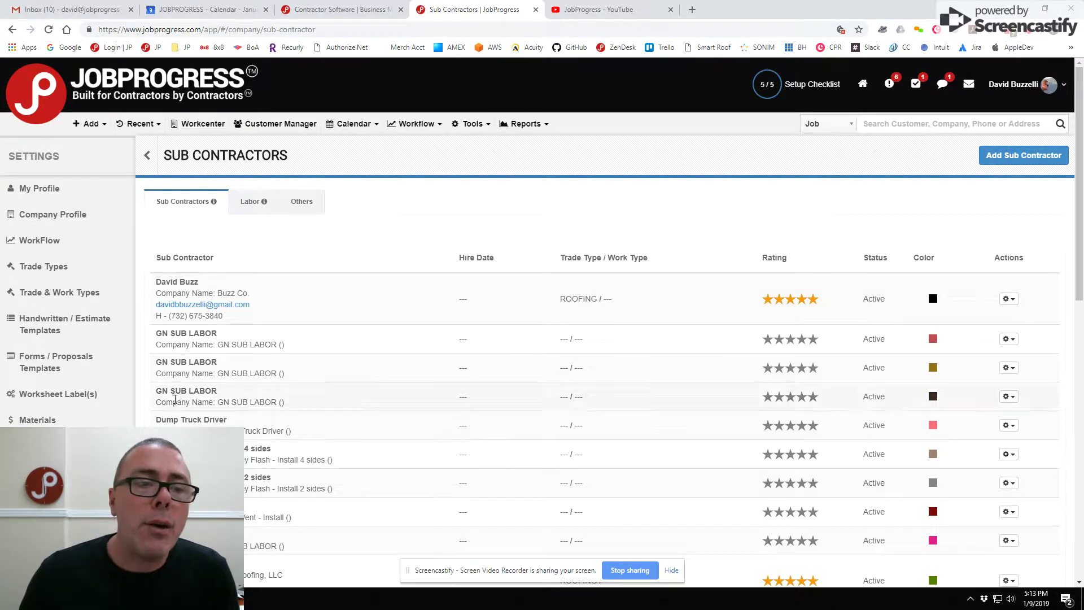
scroll(67, 395, down, 5)
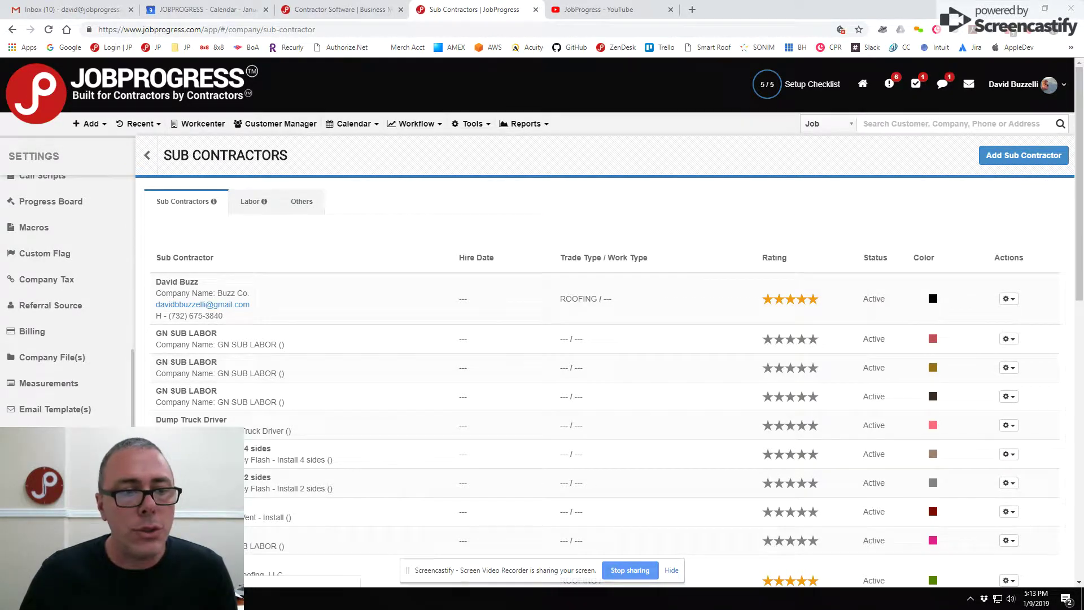
scroll(68, 300, up, 5)
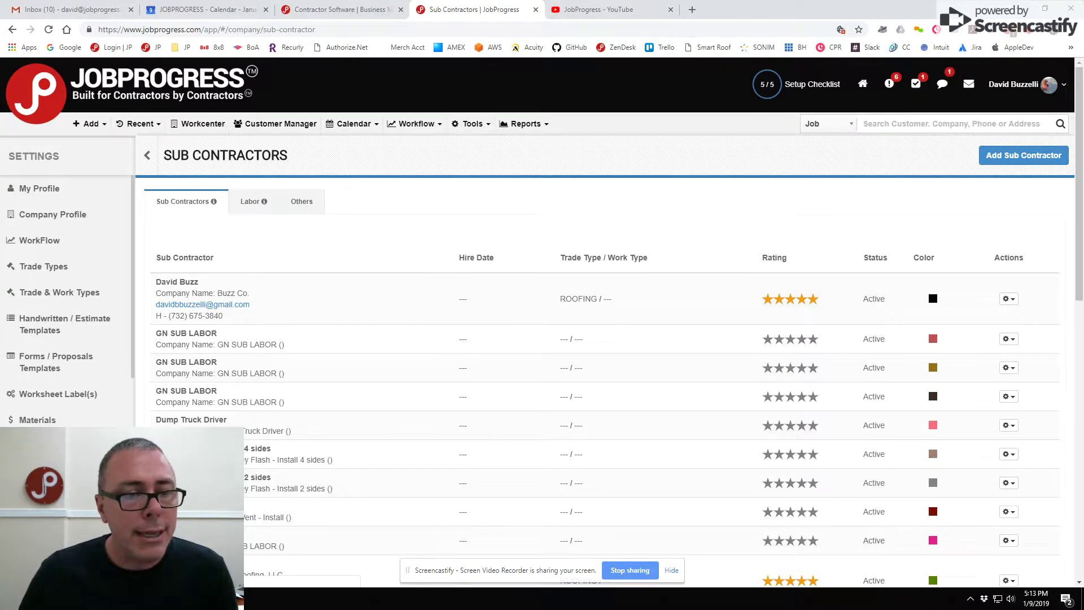
scroll(67, 300, down, 5)
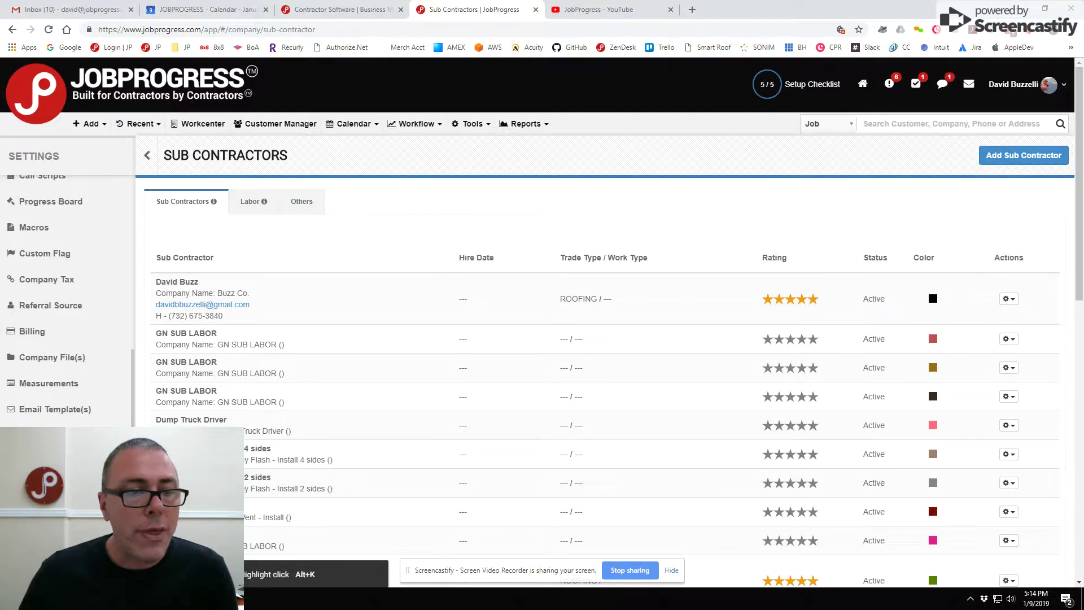
scroll(68, 299, up, 5)
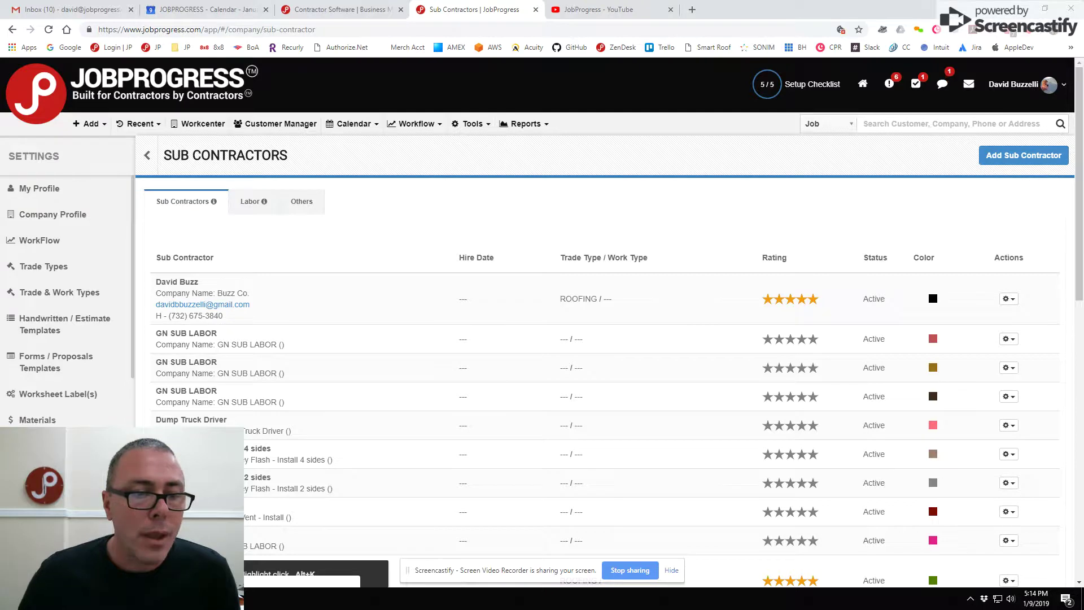
click(40, 445)
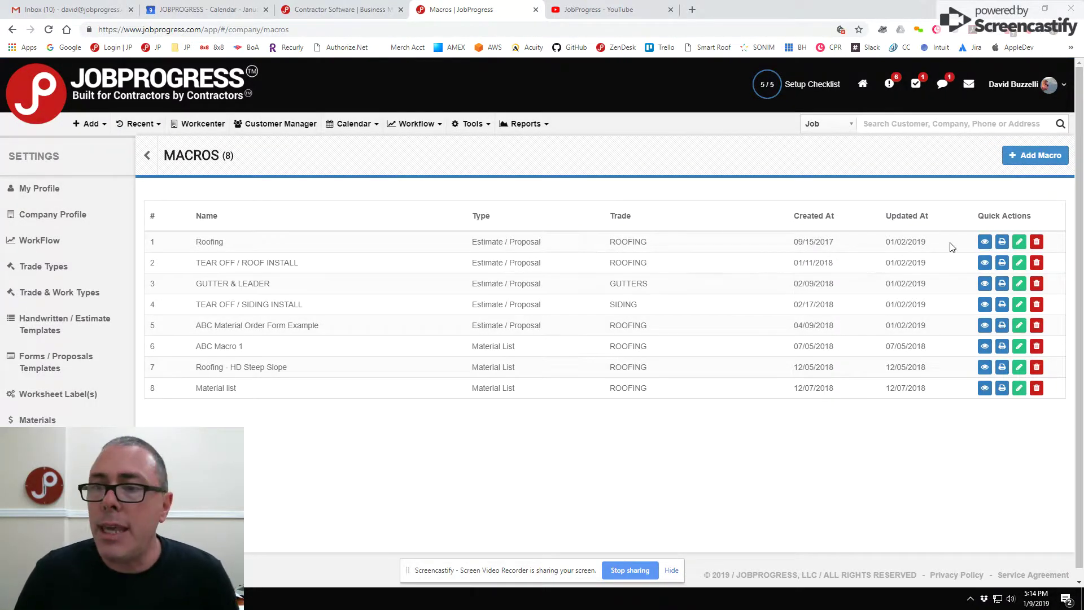
- Preview the Roofing macro's Materials, Labor and activity line items, then close the preview
click(985, 242)
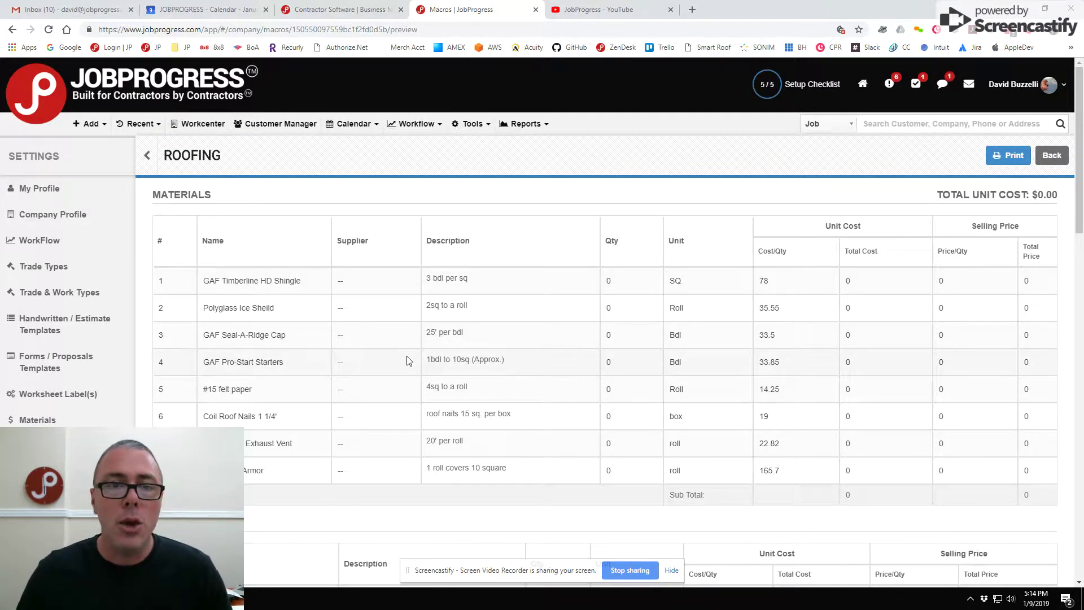
scroll(443, 361, down, 5)
scroll(443, 364, up, 5)
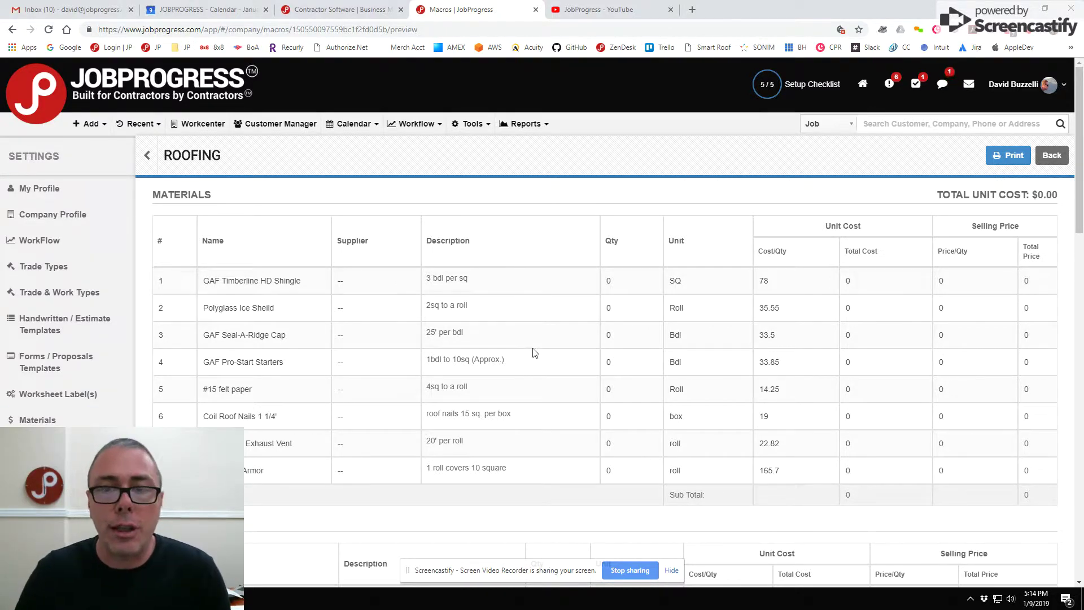
scroll(553, 361, down, 5)
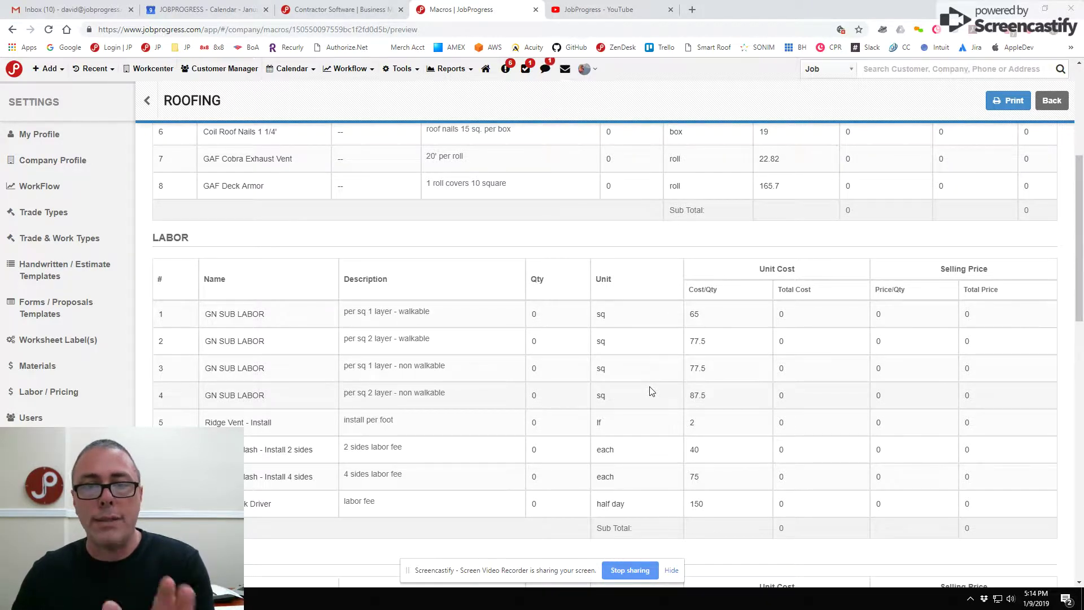
scroll(652, 392, down, 4)
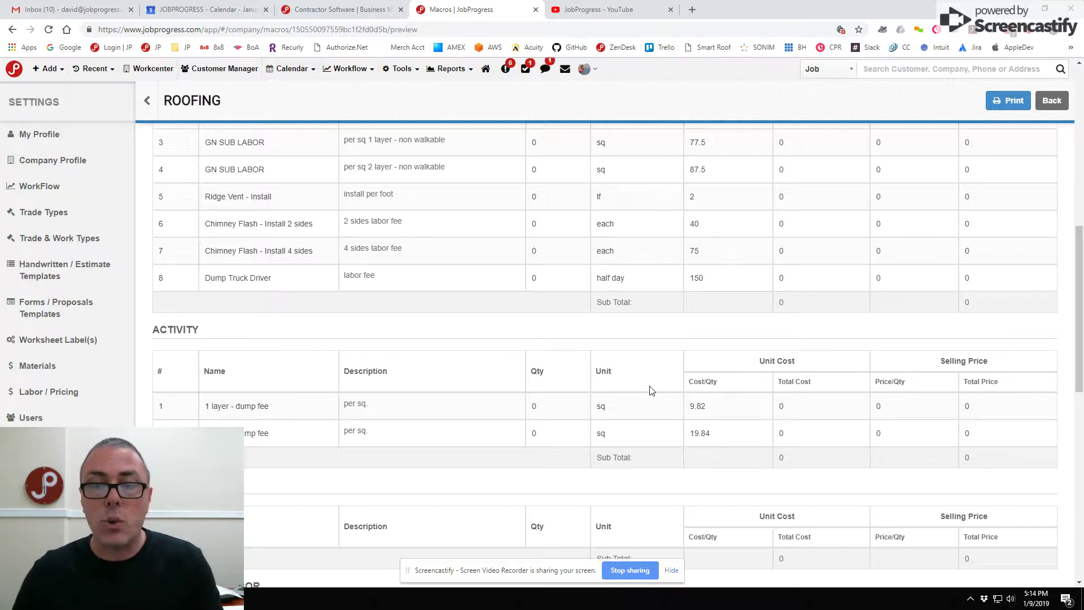
scroll(444, 392, down, 3)
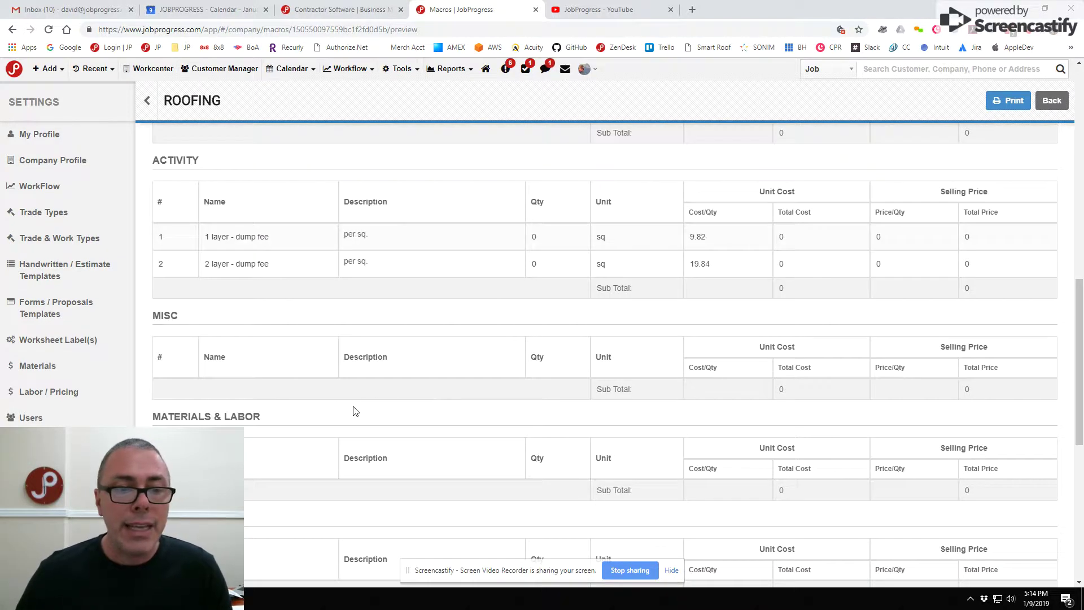
scroll(355, 411, down, 6)
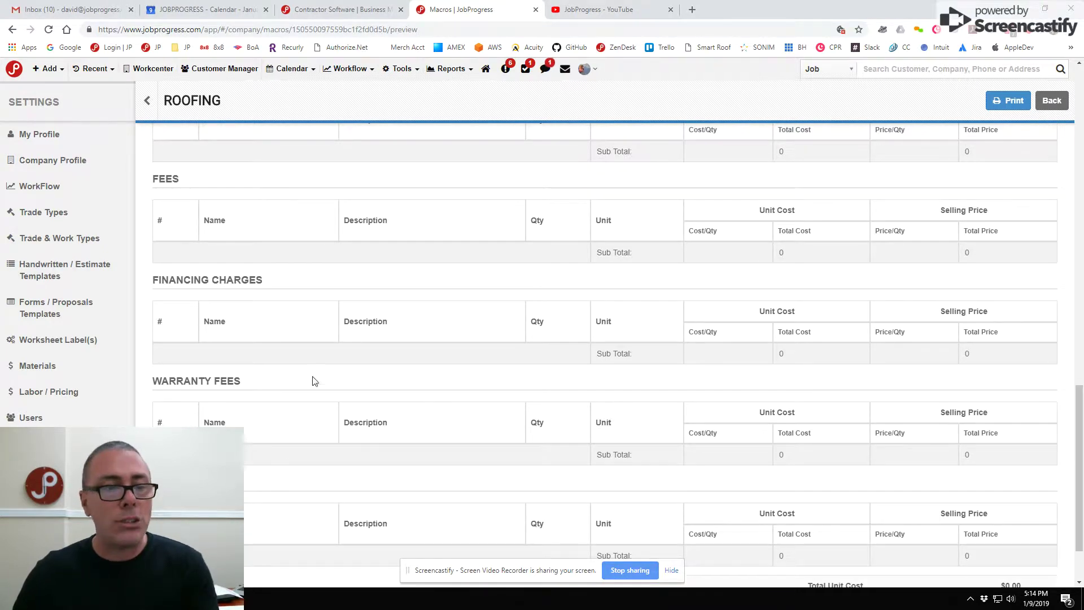
scroll(292, 440, down, 2)
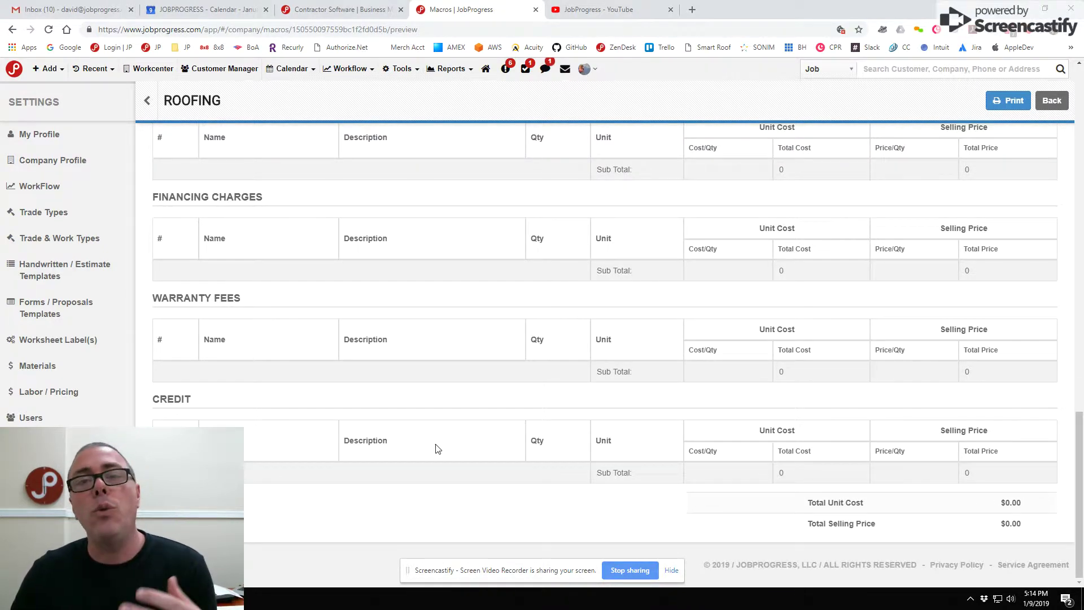
scroll(438, 449, up, 10)
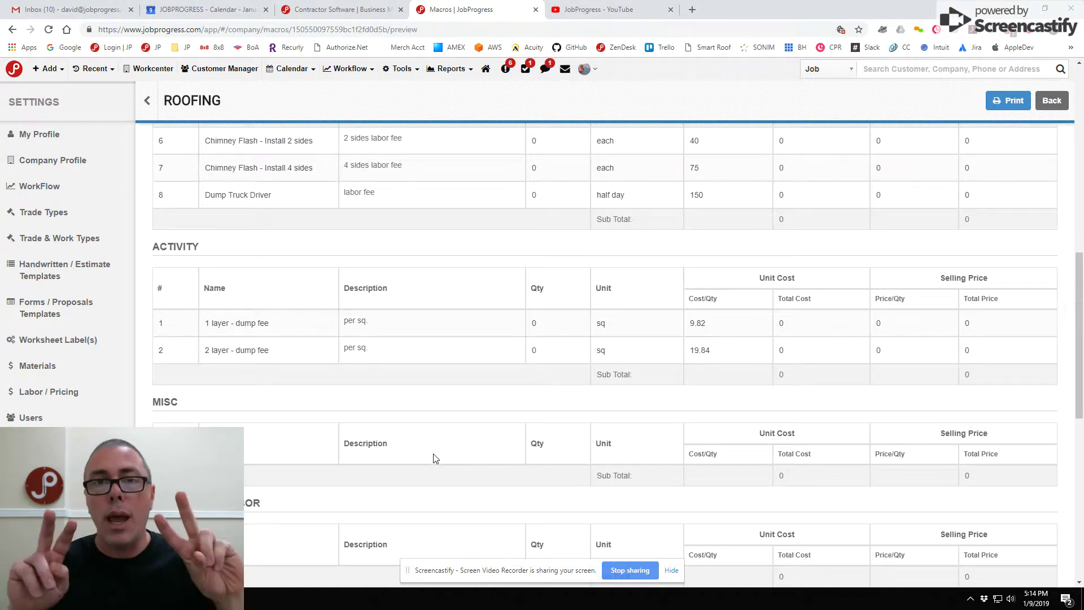
scroll(435, 455, up, 15)
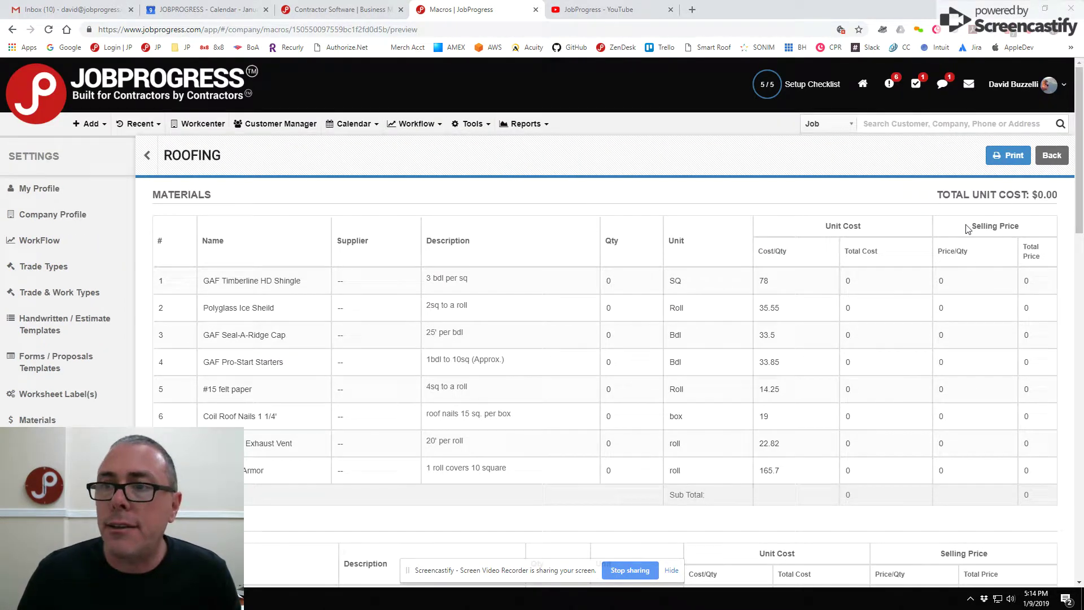
click(1051, 155)
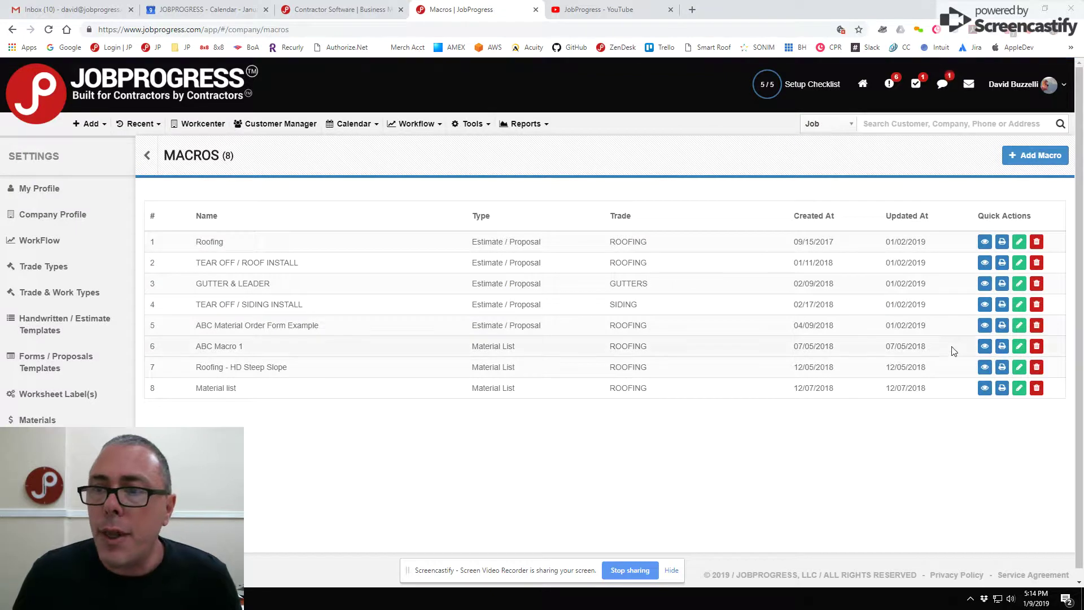
- Reopen and close the Roofing preview, then go to Company Profile settings via the account menu
click(985, 242)
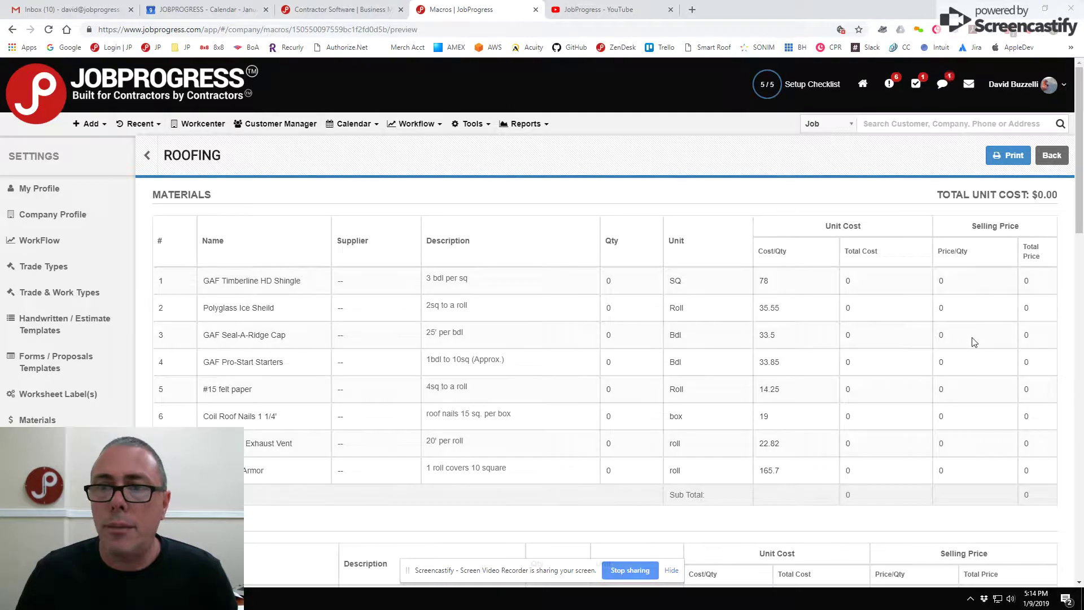
click(1048, 156)
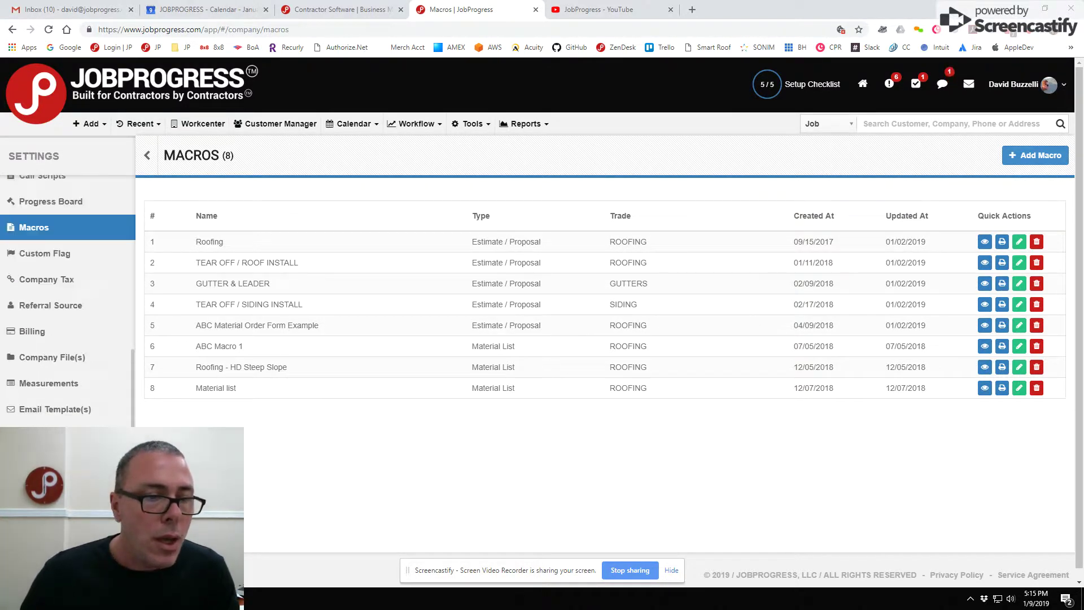
scroll(68, 305, down, 5)
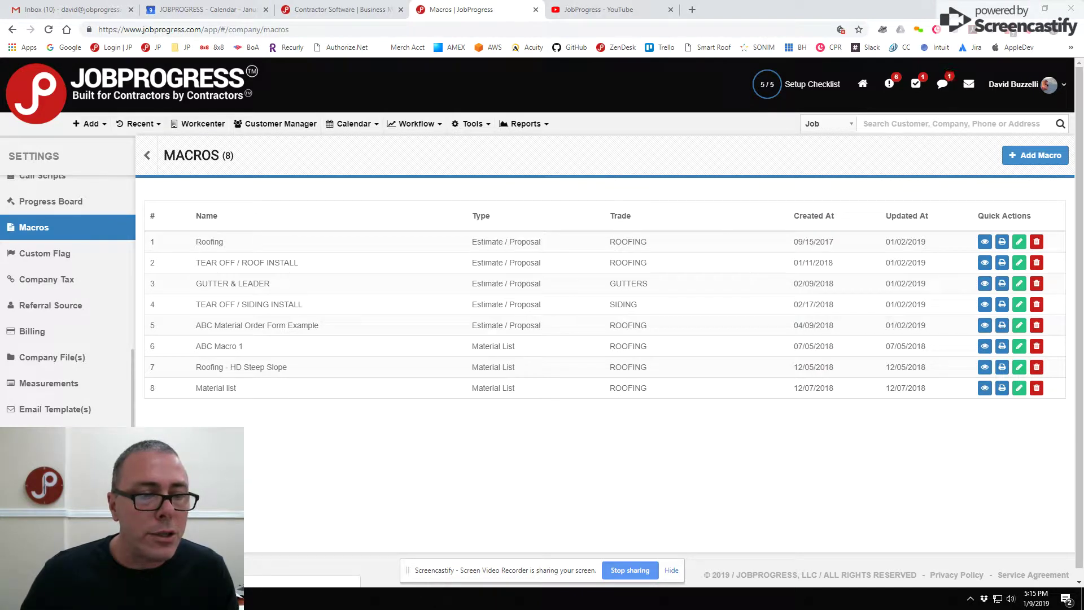
scroll(67, 282, up, 5)
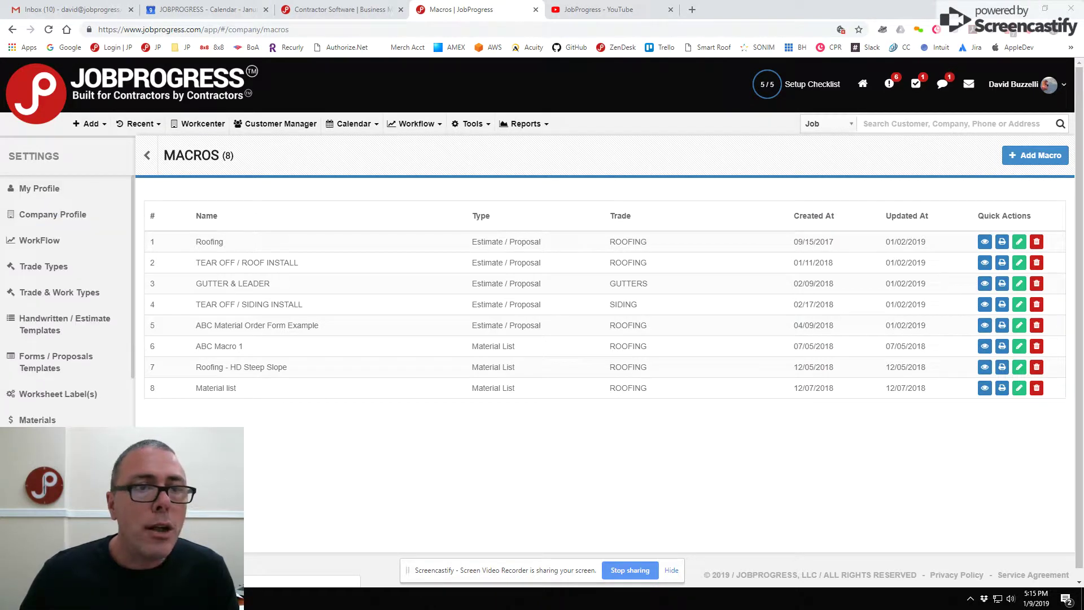
click(1065, 85)
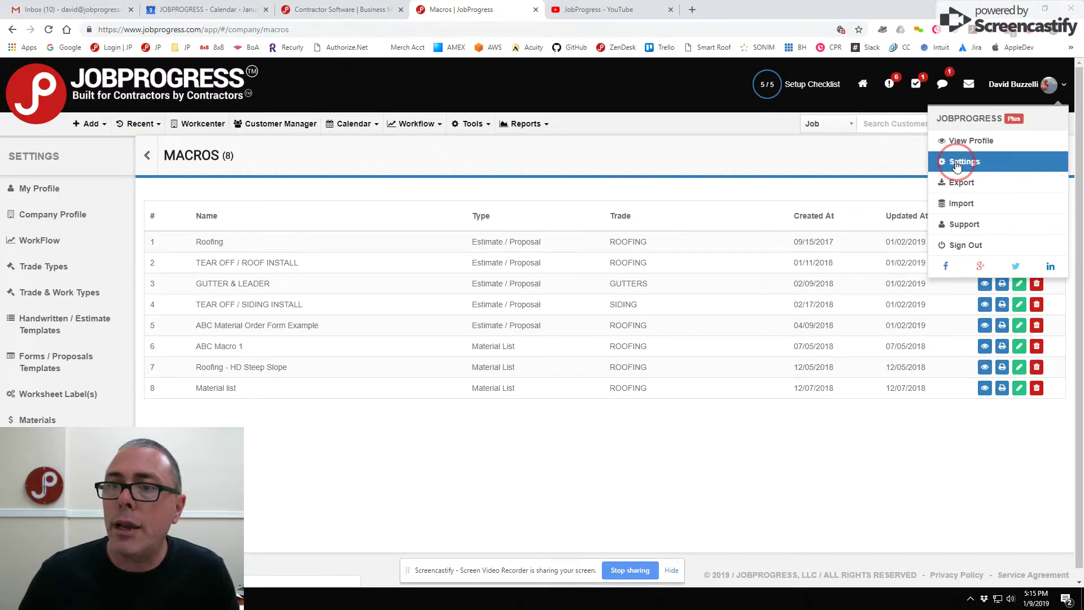
click(961, 160)
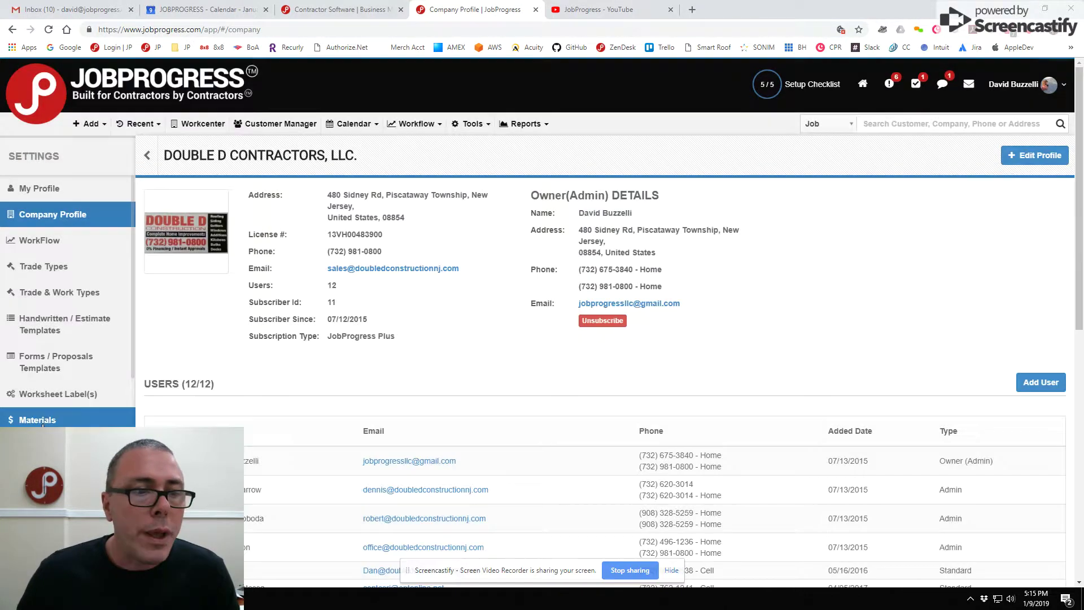
- Open Materials settings and the fx formula panel for Premium Siding color (unit SQ)
click(43, 421)
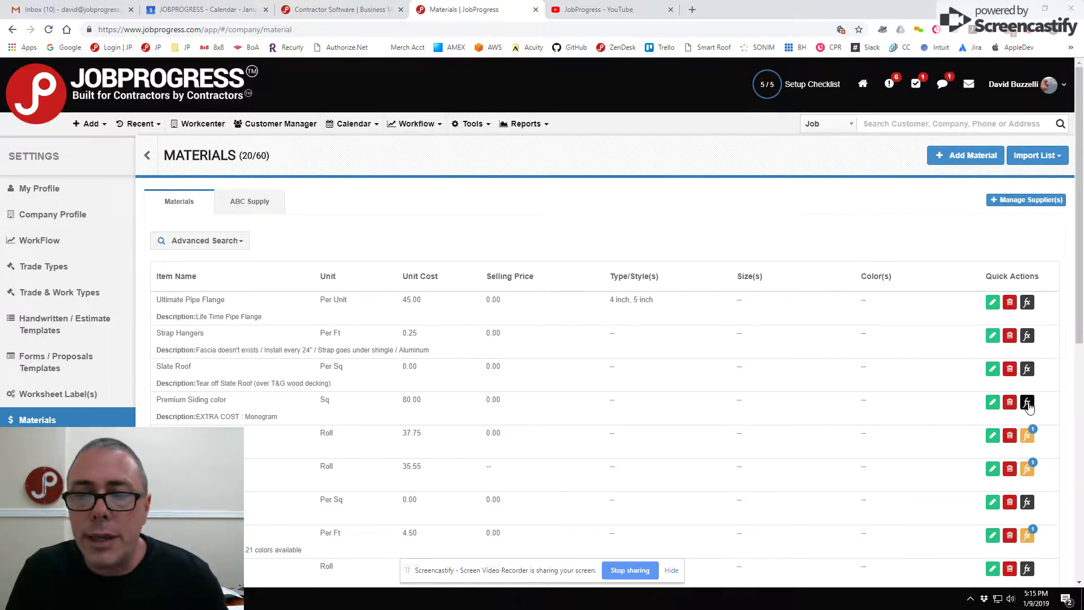
click(1027, 402)
- Draft a ROOFING formula Squares x Waste Factor for Premium Siding color, then cancel it
click(784, 136)
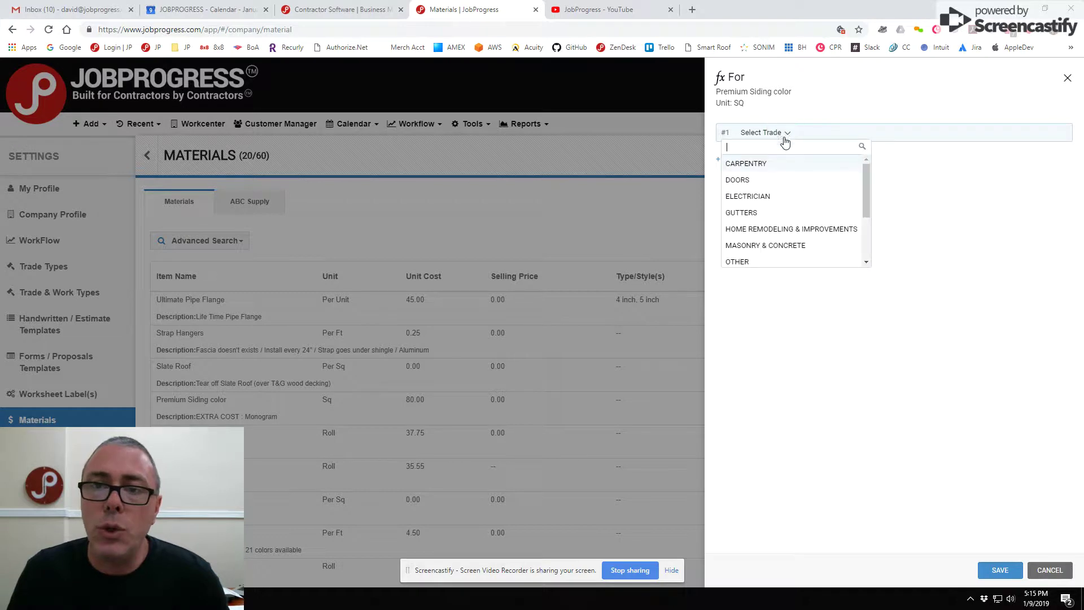
scroll(757, 225, down, 2)
click(755, 223)
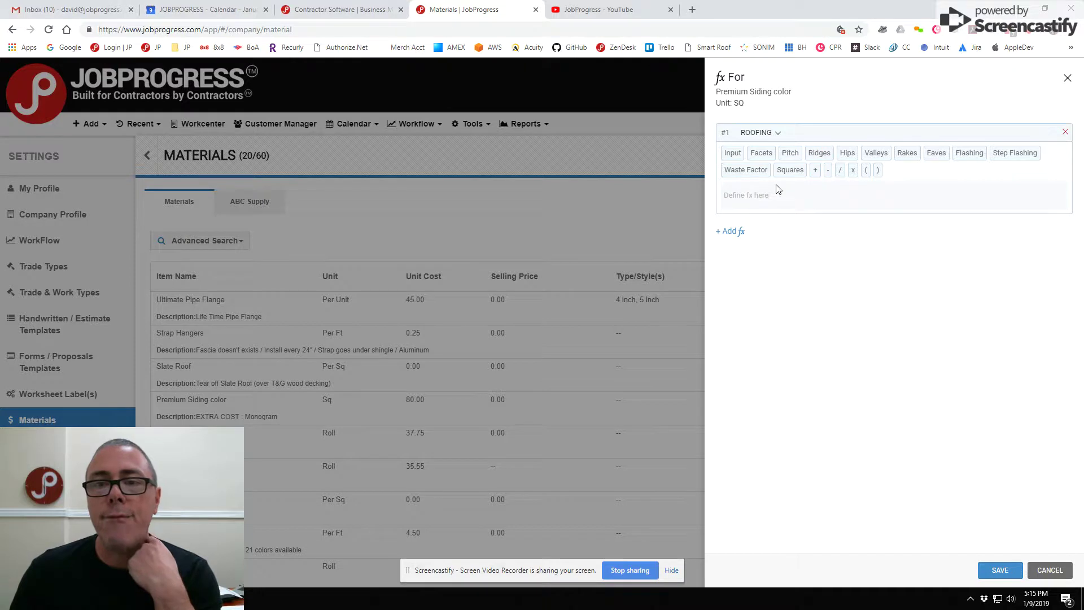
click(790, 171)
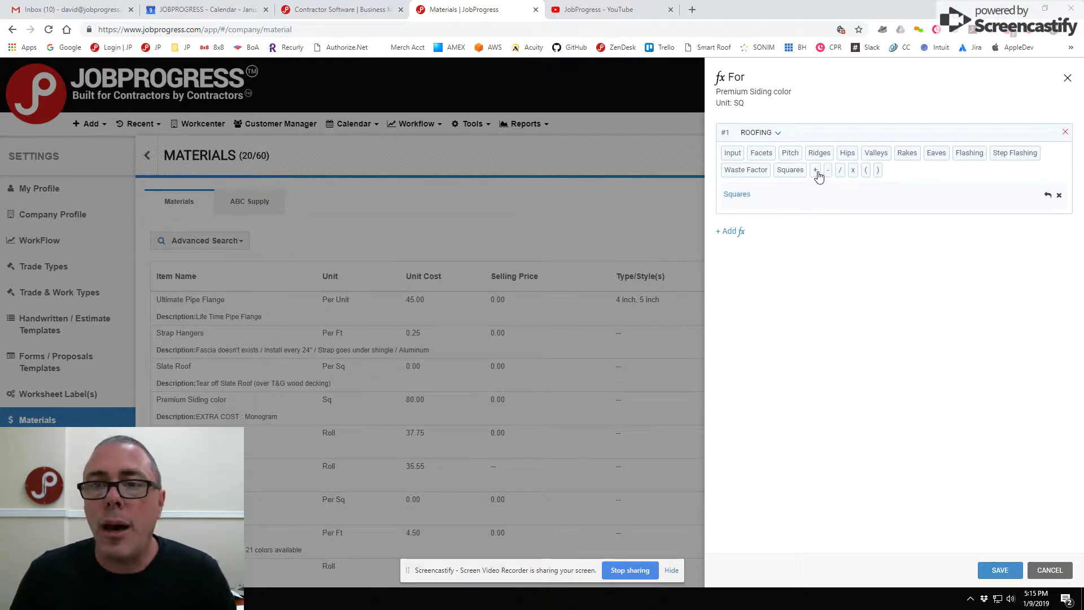
click(854, 170)
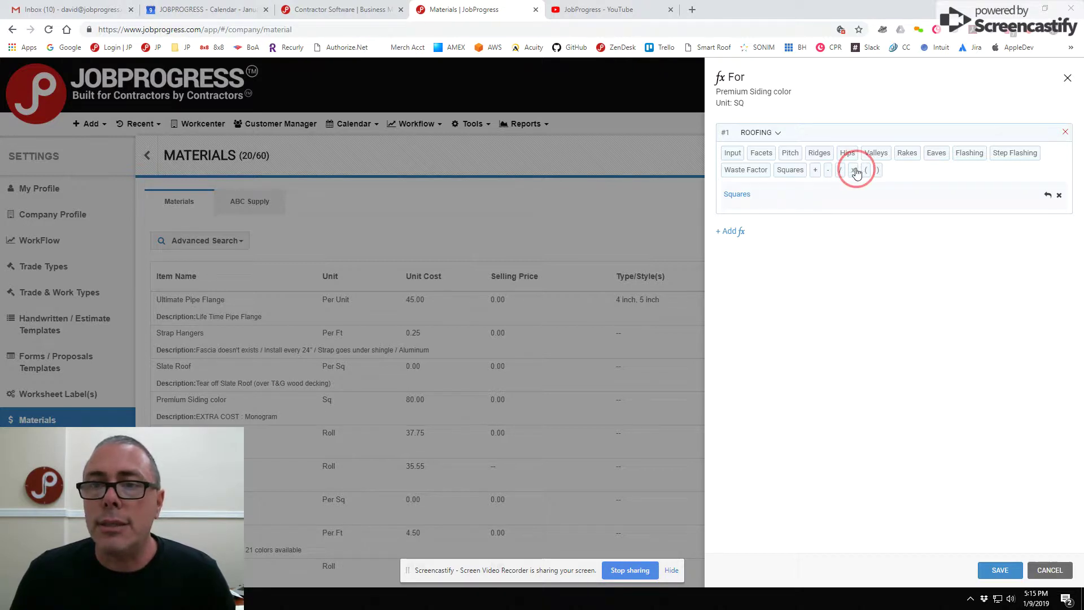
click(758, 170)
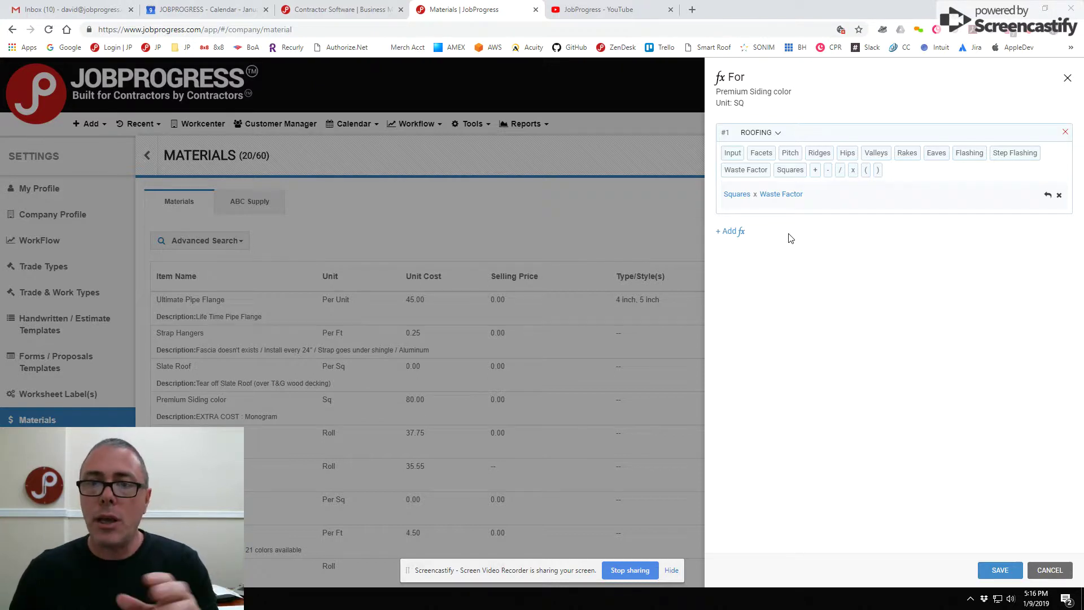
click(1048, 571)
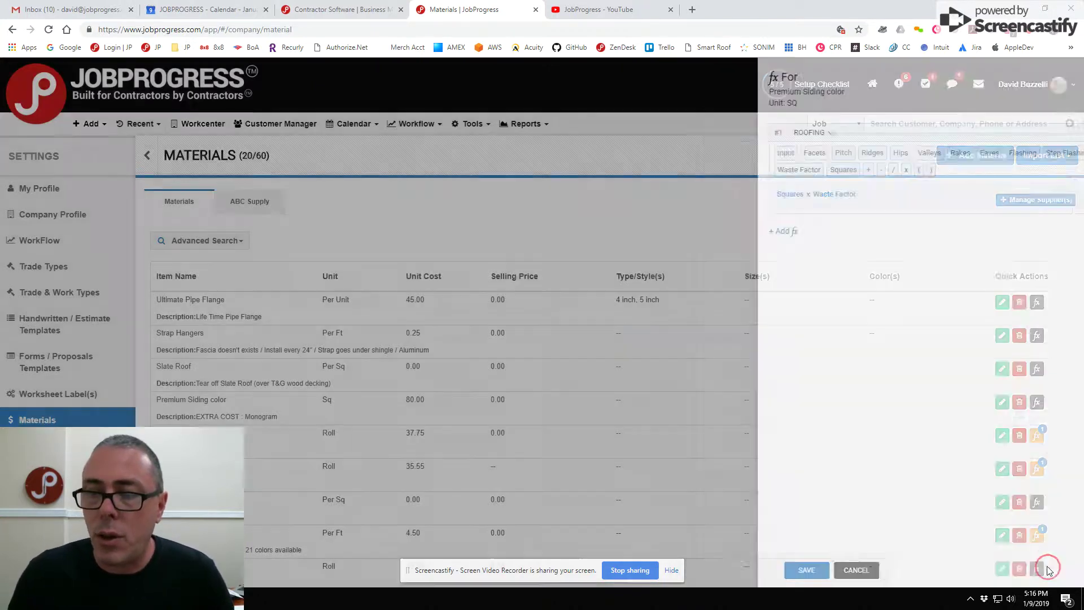
- Open the recently viewed customer job's Estimating page and start a new estimate
click(138, 124)
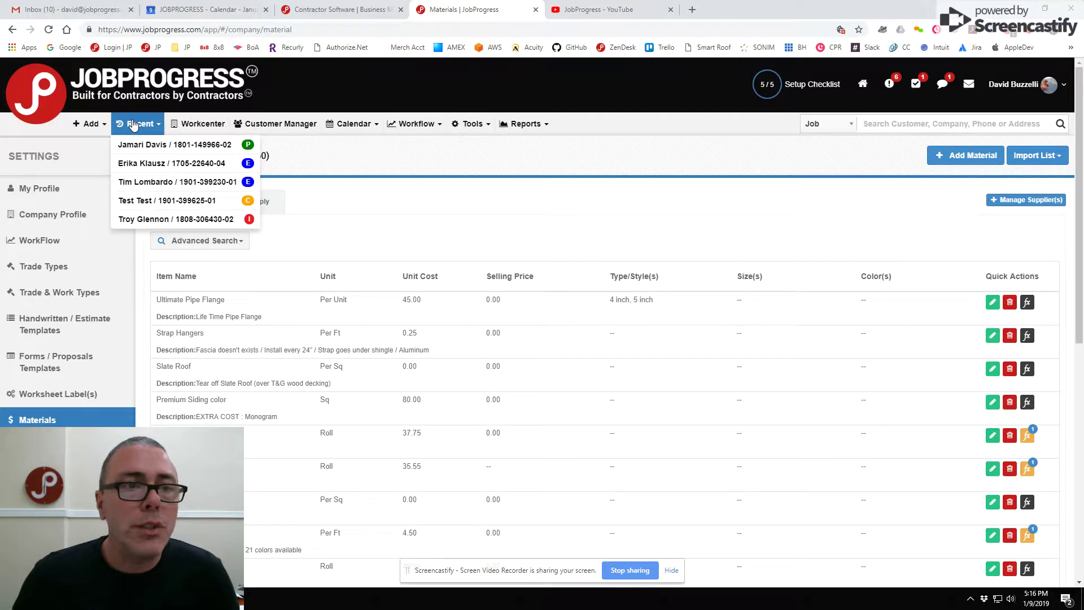
click(155, 146)
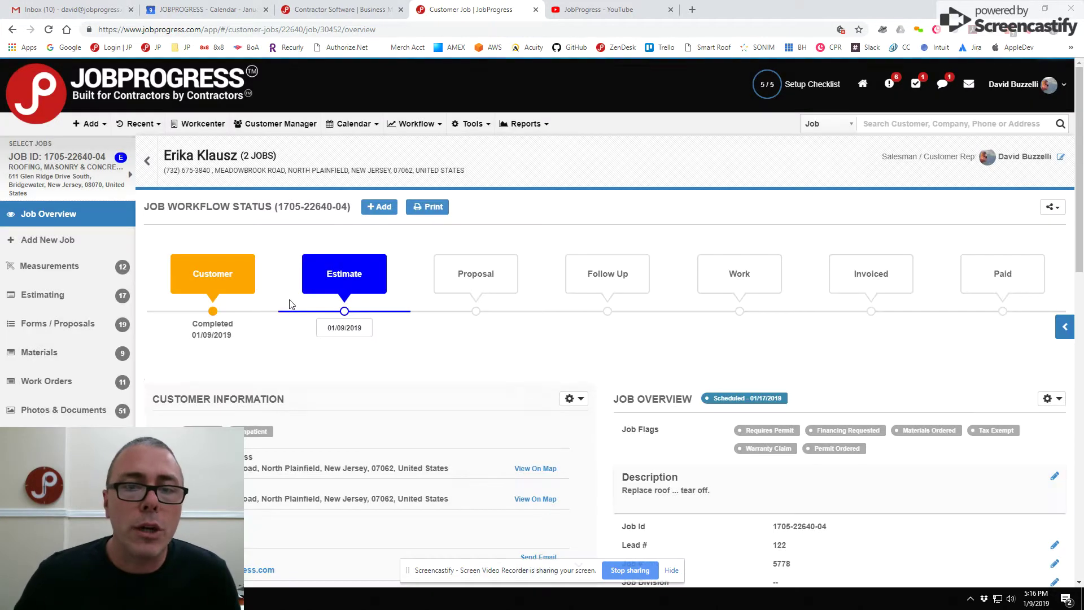
click(44, 303)
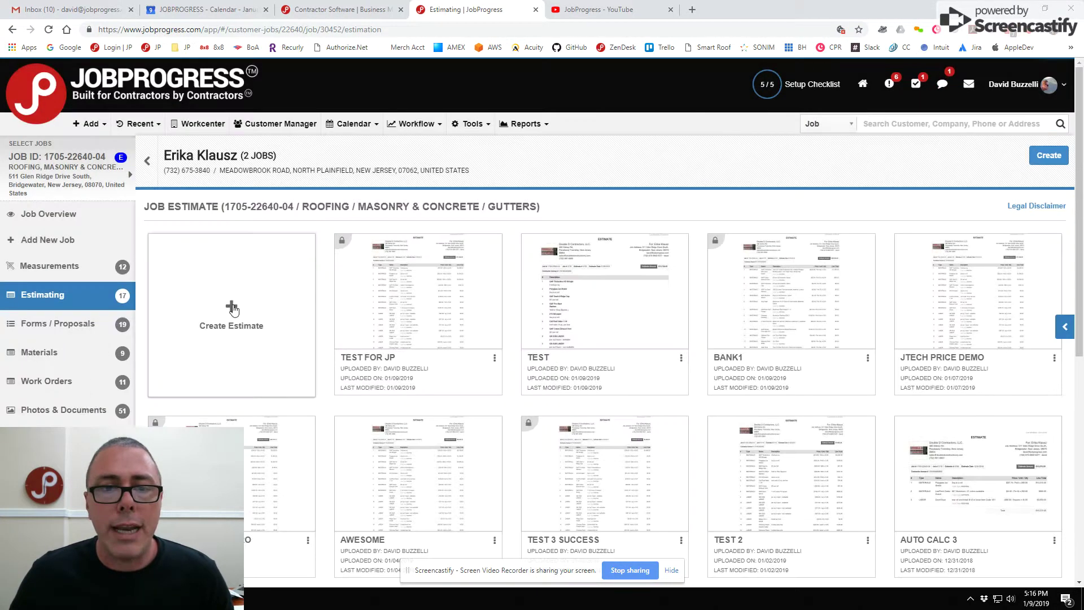
click(233, 307)
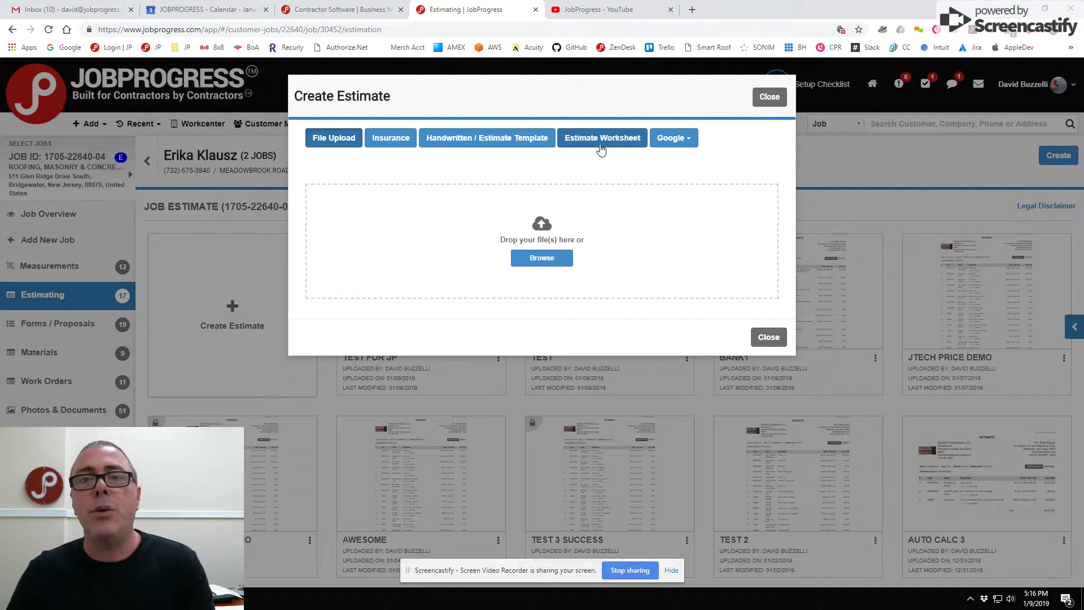
- Create Estimate #5757 as a worksheet and add two empty tiers from its settings
click(600, 142)
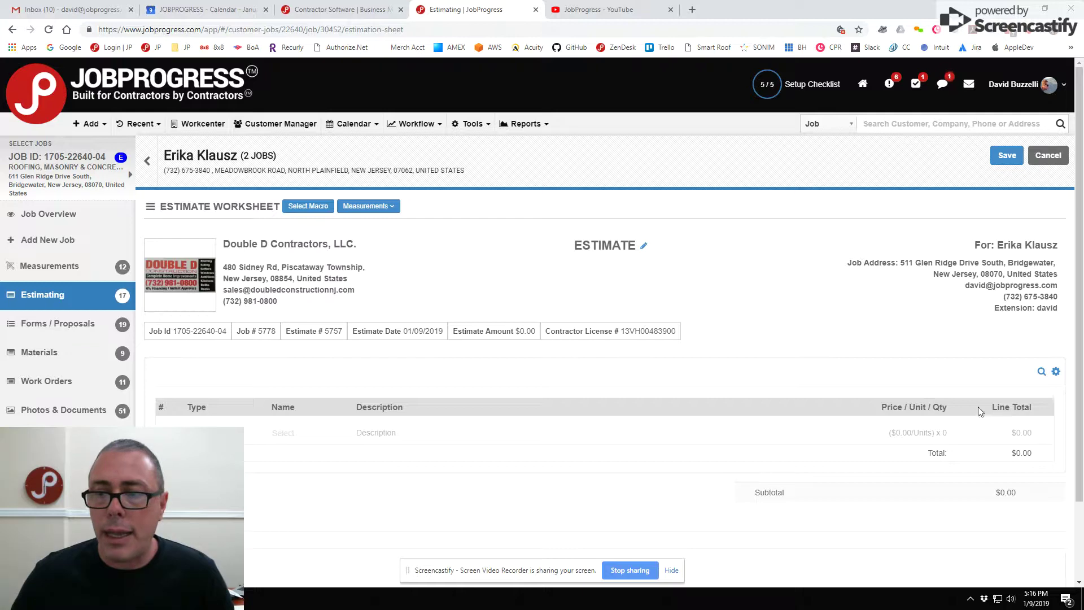
click(1056, 372)
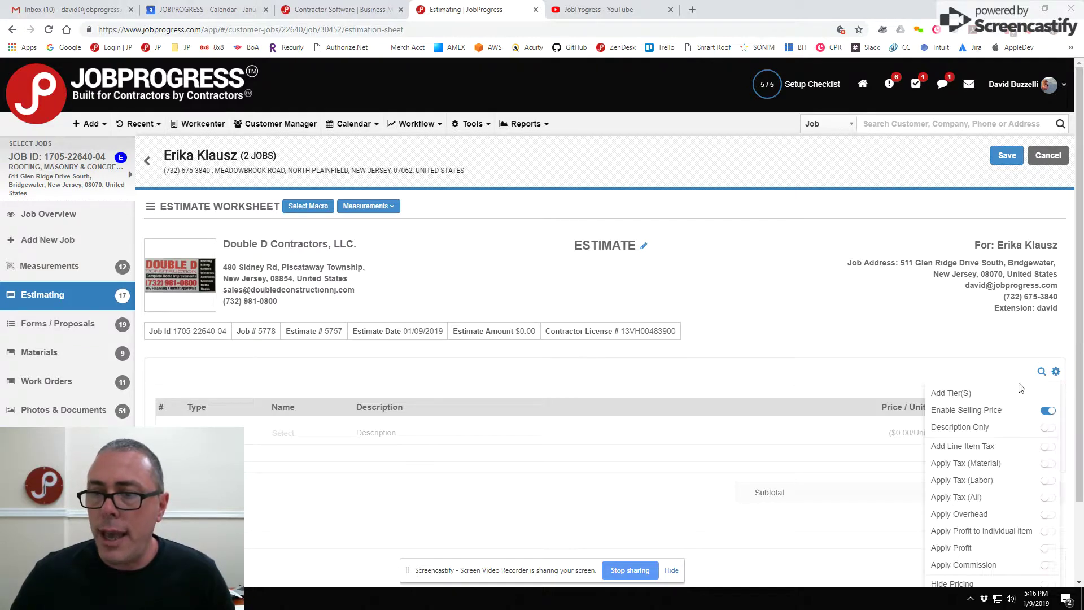
click(1001, 394)
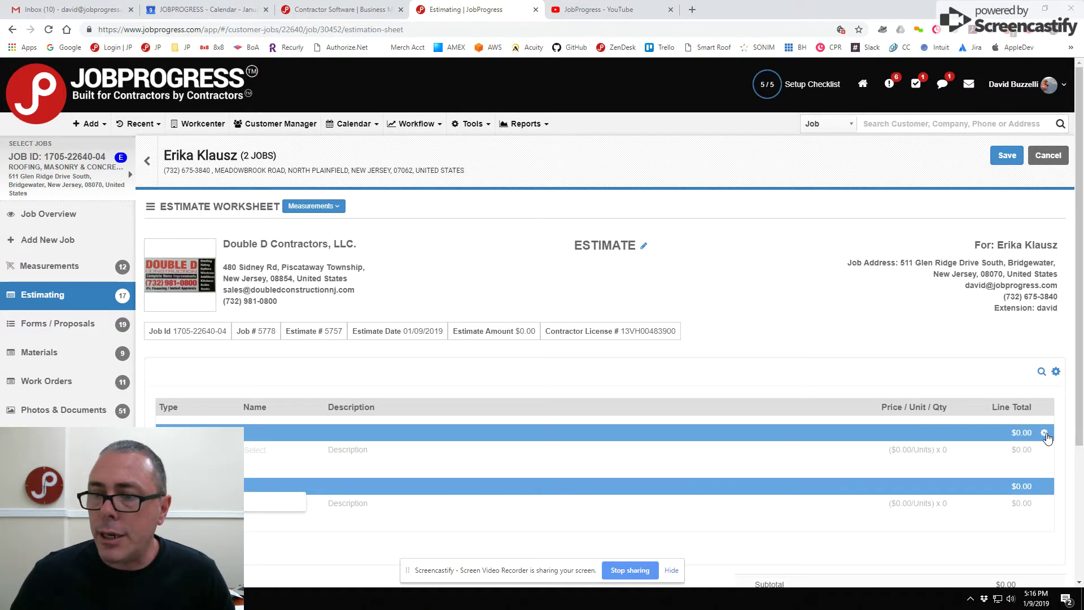
click(1044, 433)
- Load the Roofing (18) macro into the first tier of the worksheet
click(980, 483)
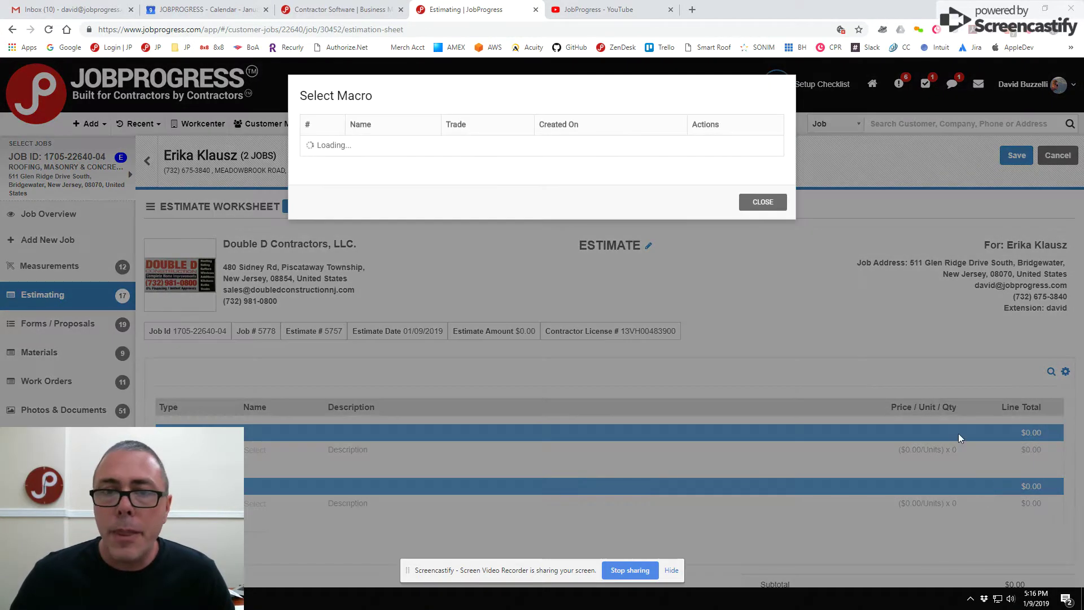
click(728, 147)
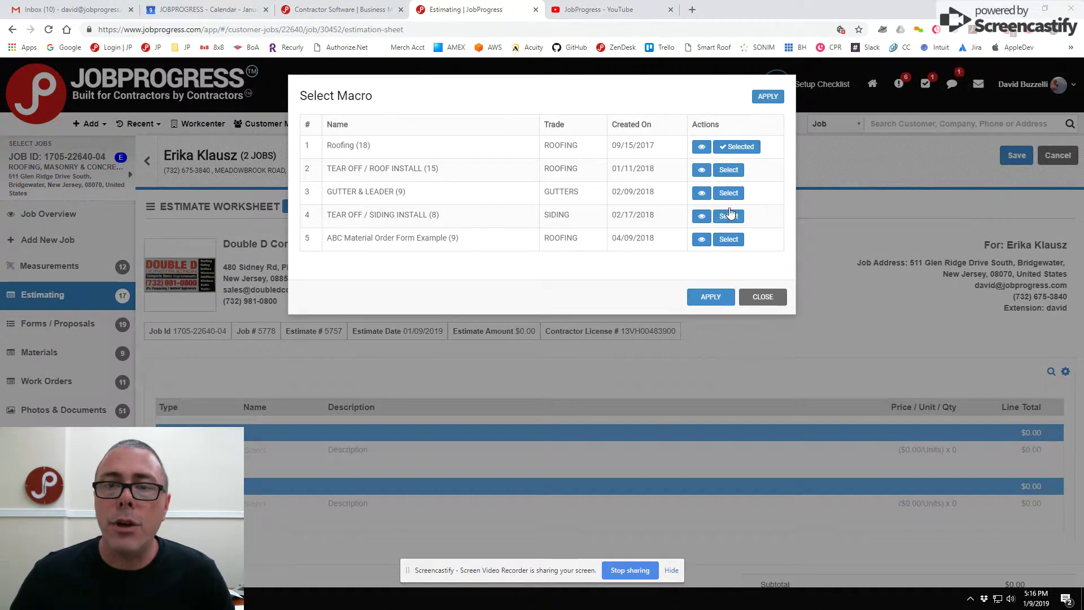
click(712, 298)
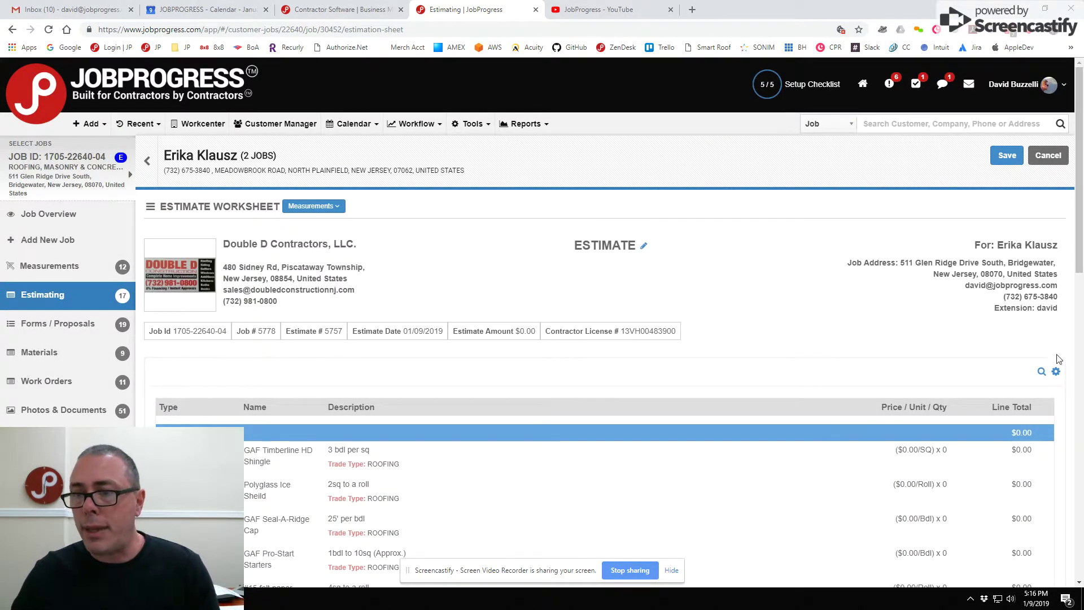
- Enable selling prices so line items show prices like $78.00/SQ for GAF Timberline HD Shingle
click(1056, 372)
click(1047, 410)
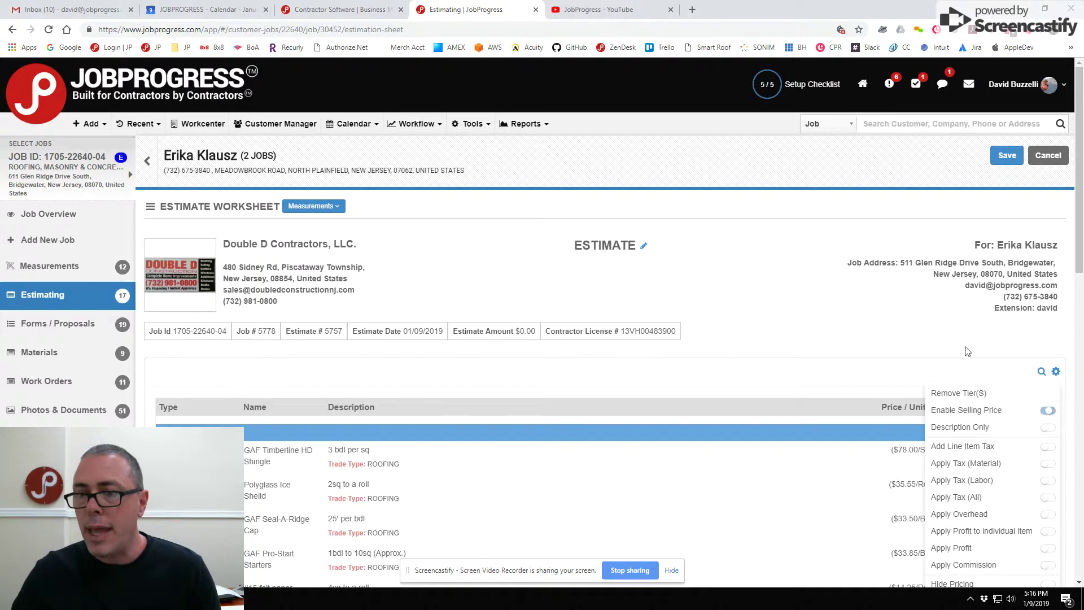
scroll(967, 351, down, 3)
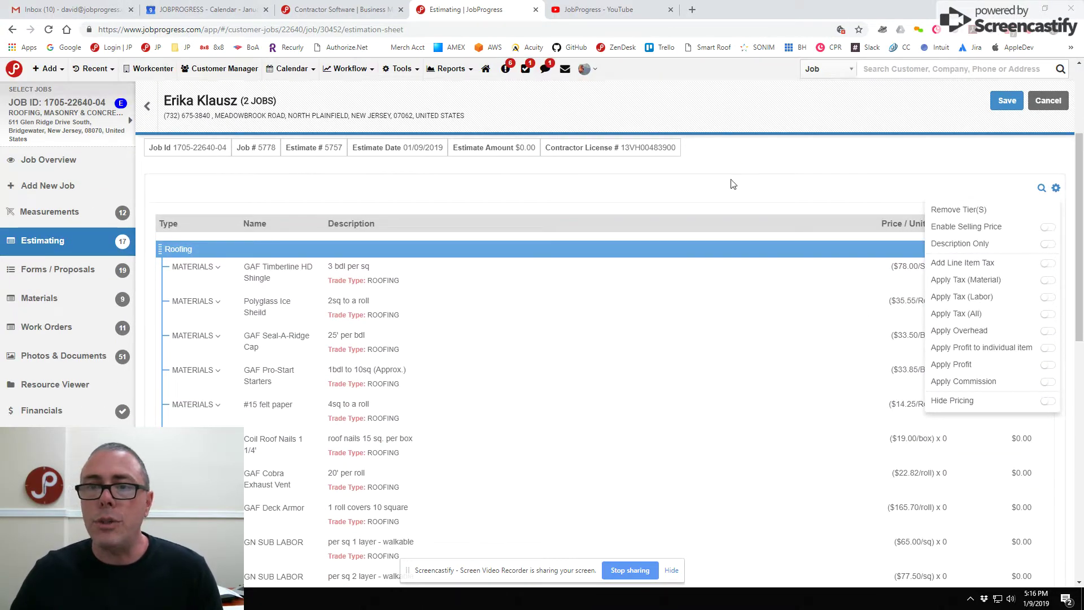
click(733, 184)
scroll(890, 316, up, 1)
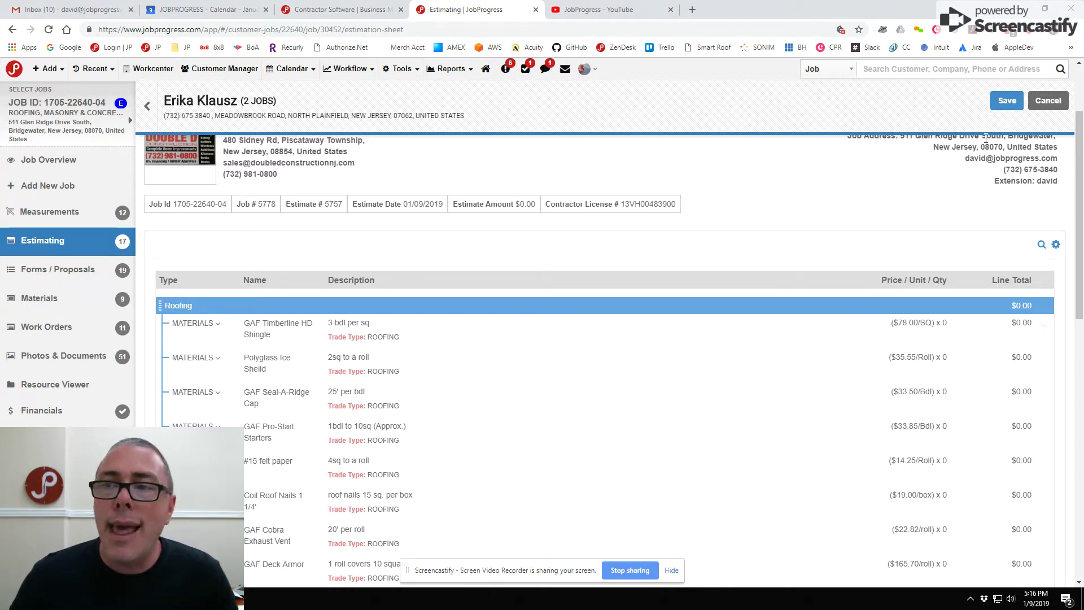
click(1007, 102)
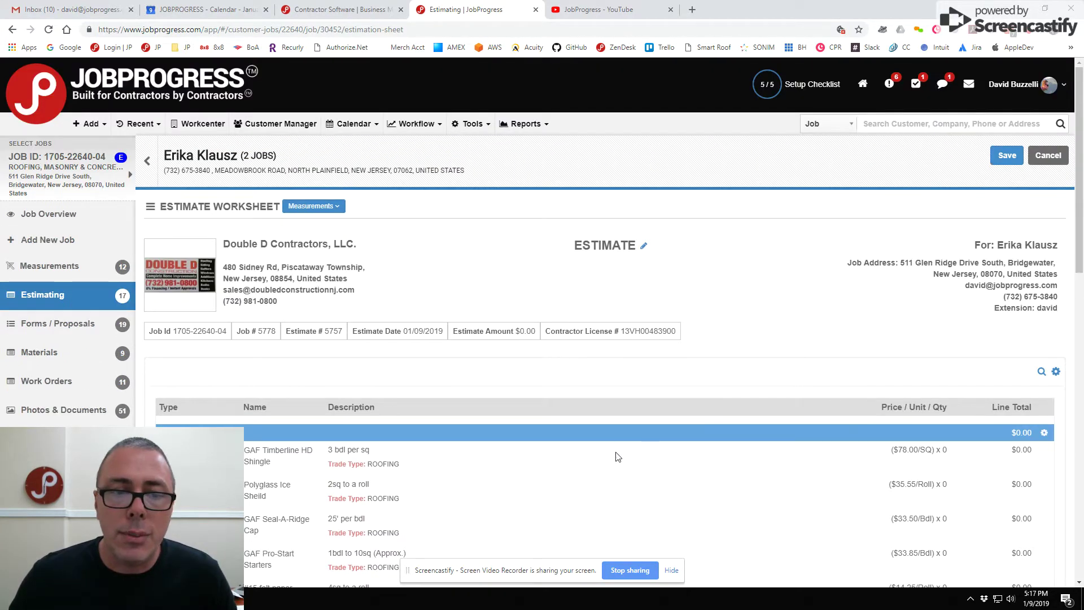
- Return to the Workcenter, discarding Estimate #5757's unsaved changes
click(200, 123)
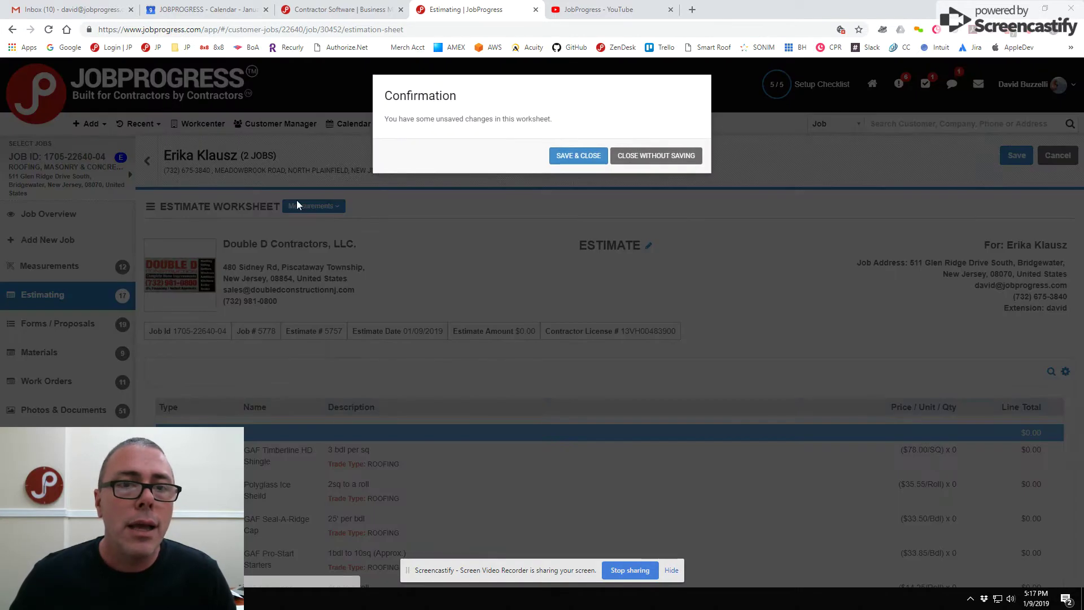
click(651, 155)
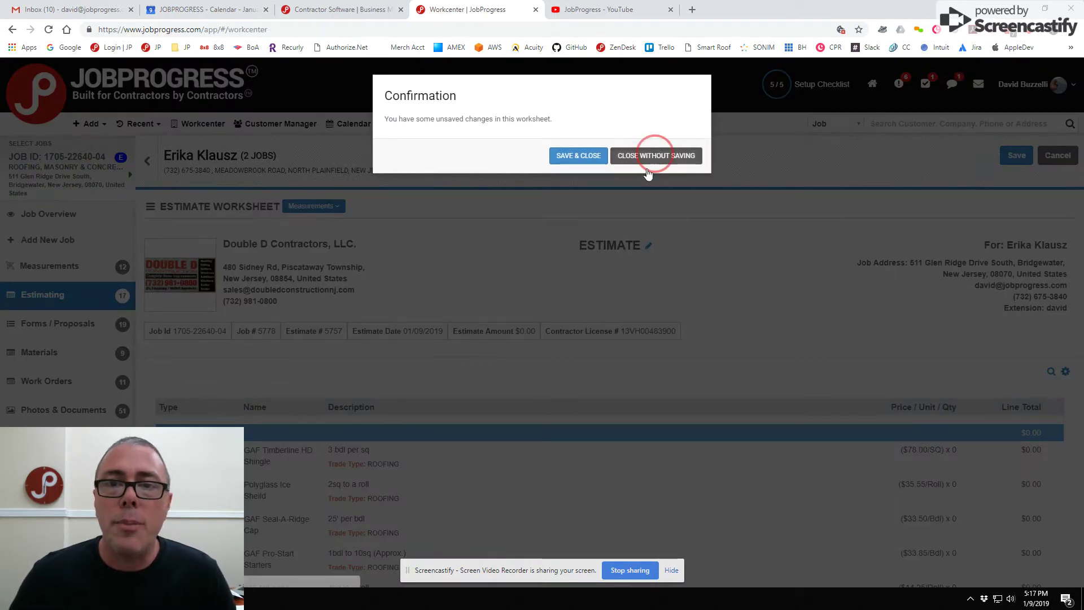